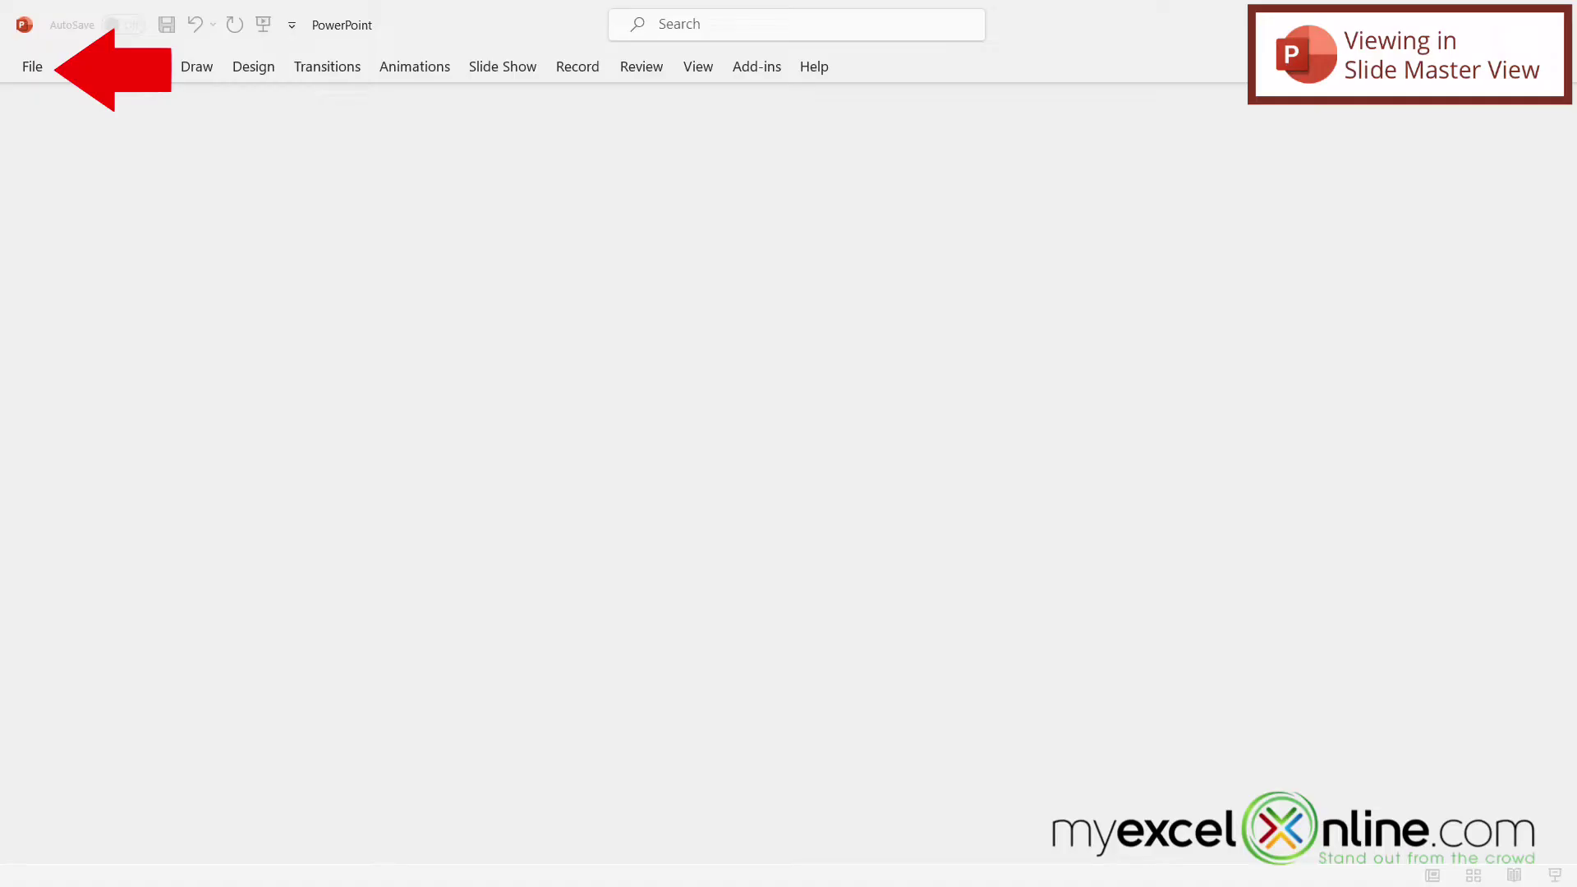
Create a new blank presentation from the File menu, starting with one empty title slide.
{"action": "left_click", "coordinate": [33, 66]}
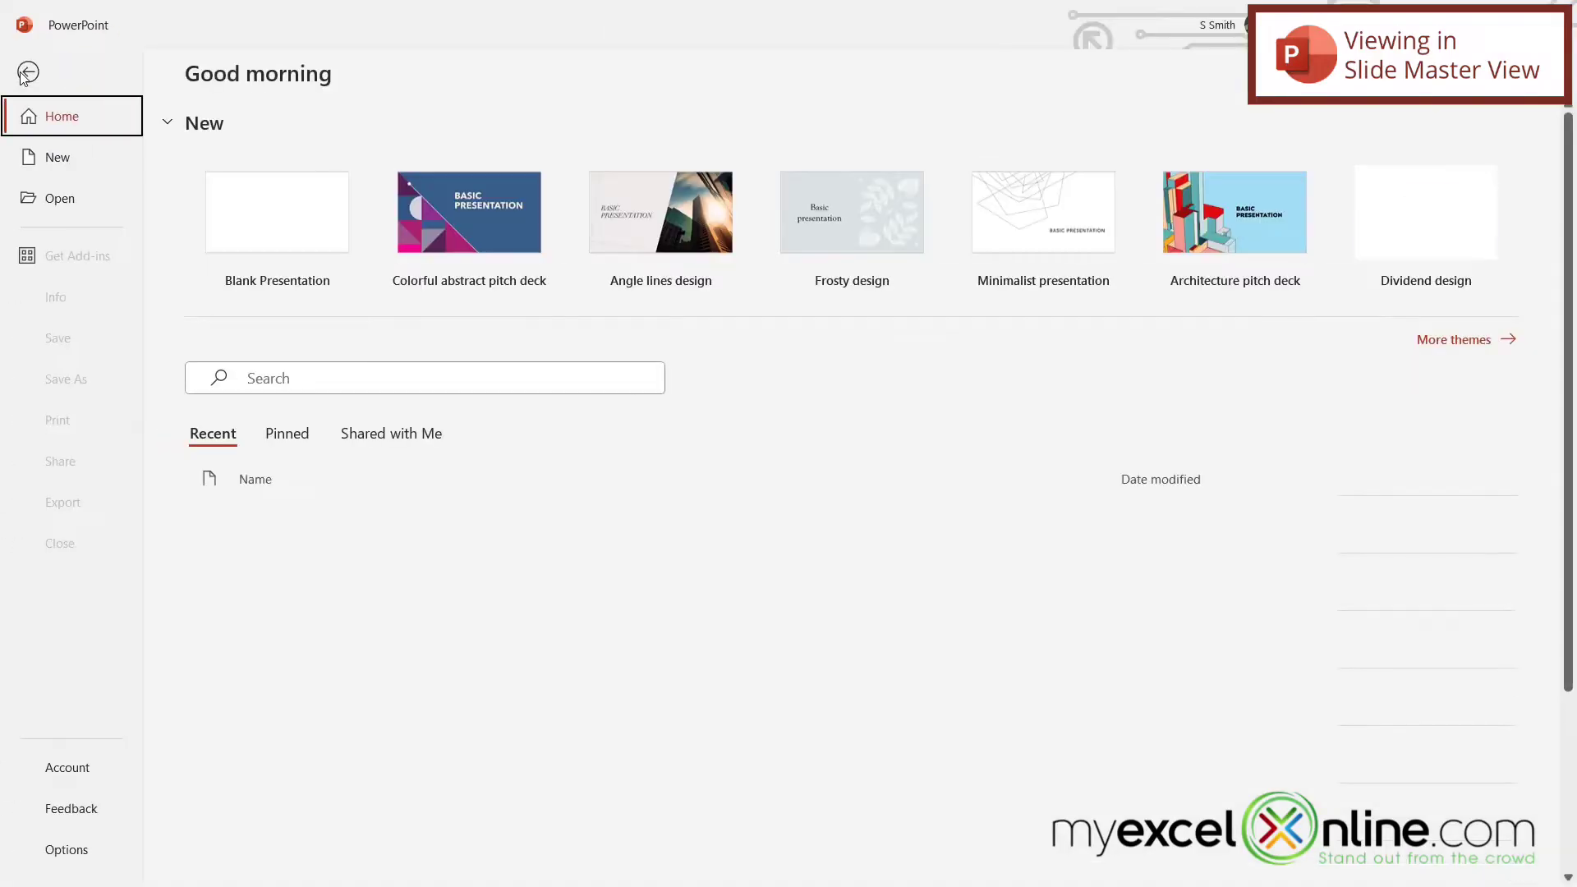
{"action": "left_click", "coordinate": [271, 235]}
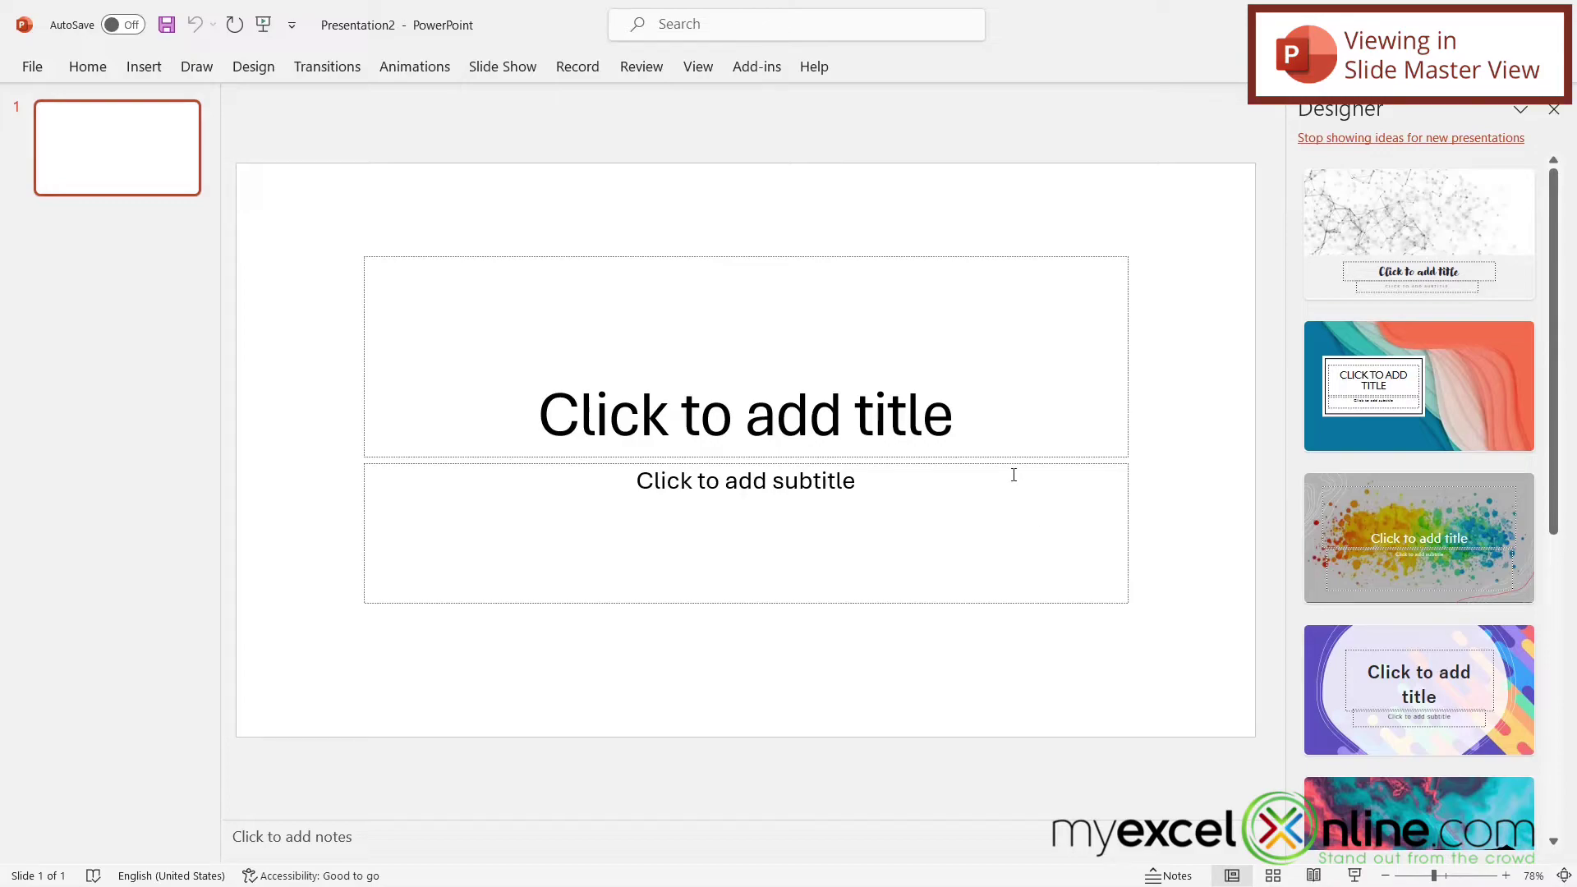
Switch to Slide Master view and insert a new layout with only a title and footers.
{"action": "left_click", "coordinate": [698, 67]}
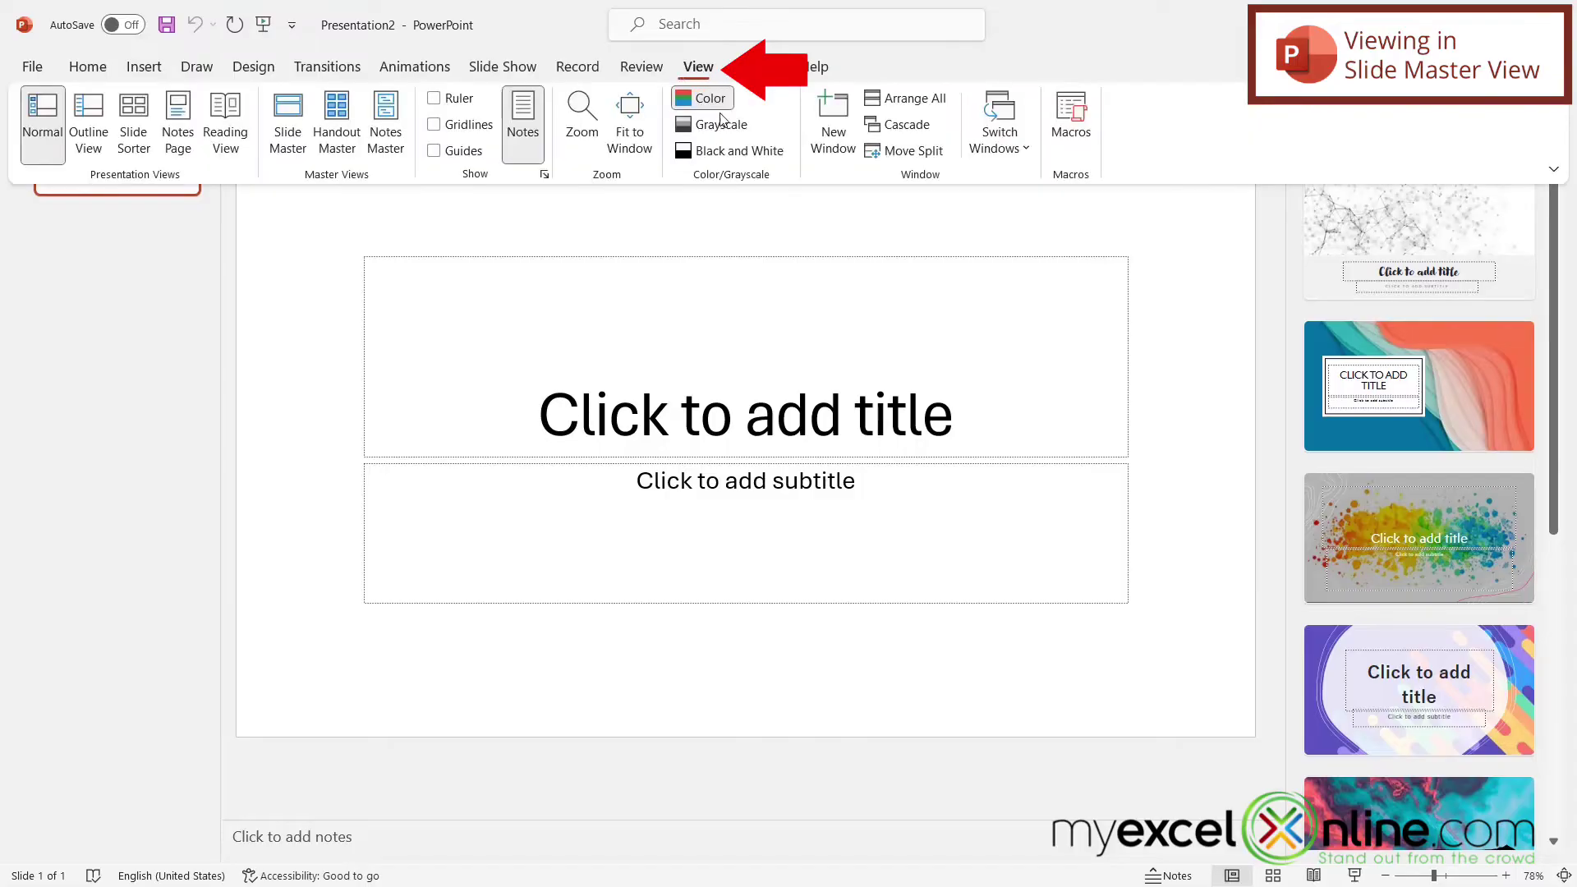
{"action": "left_click", "coordinate": [287, 124]}
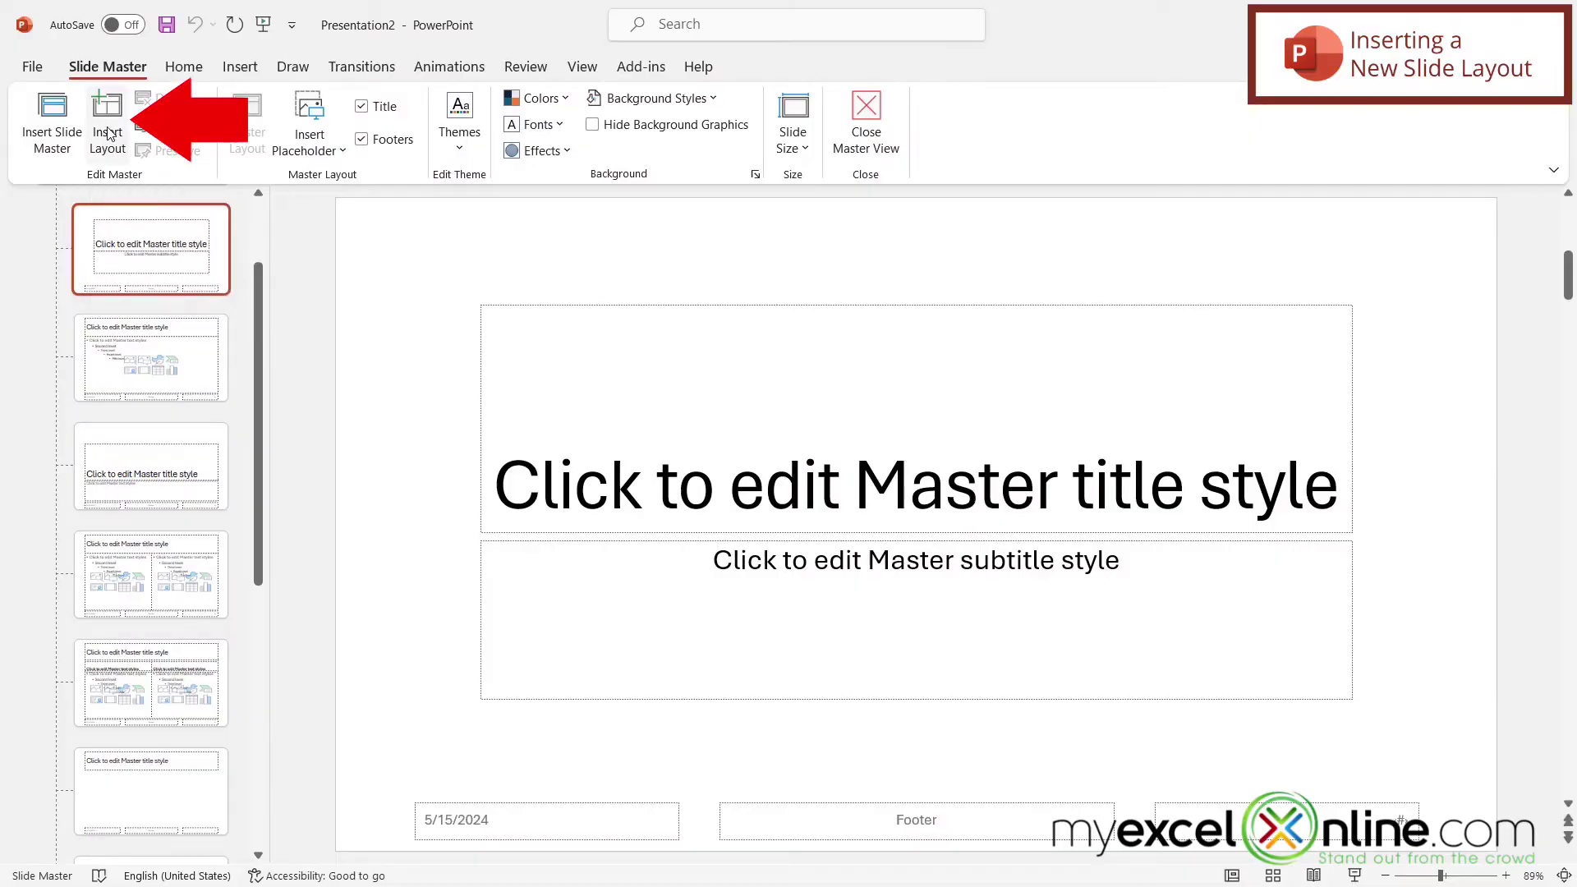
{"action": "left_click", "coordinate": [108, 123]}
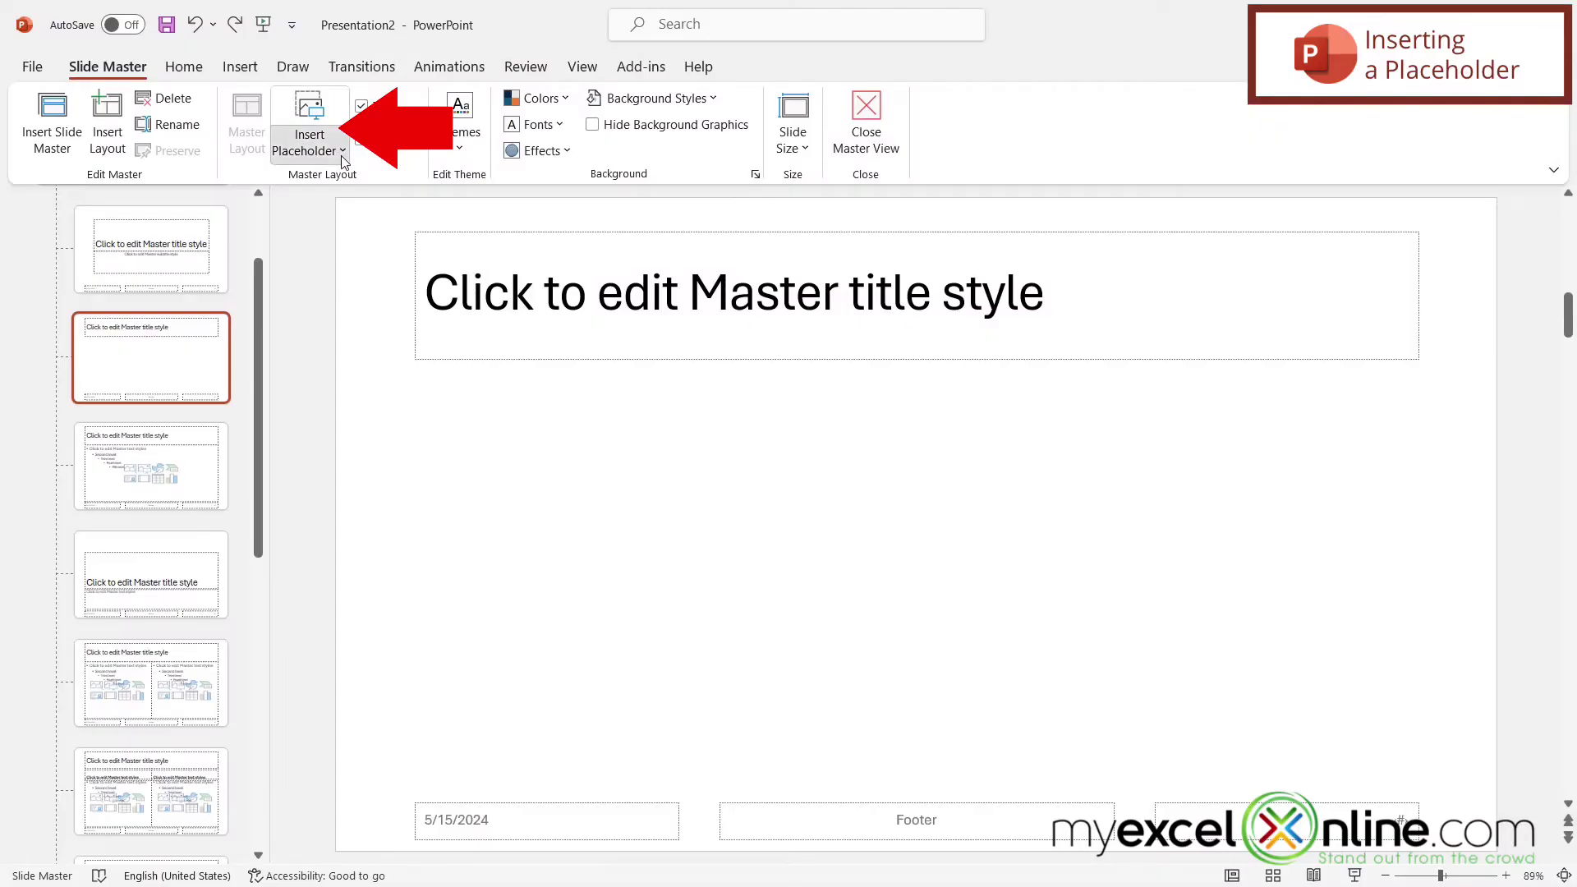
Draw a Picture placeholder on the layout's left side, below the title.
{"action": "left_click", "coordinate": [343, 151]}
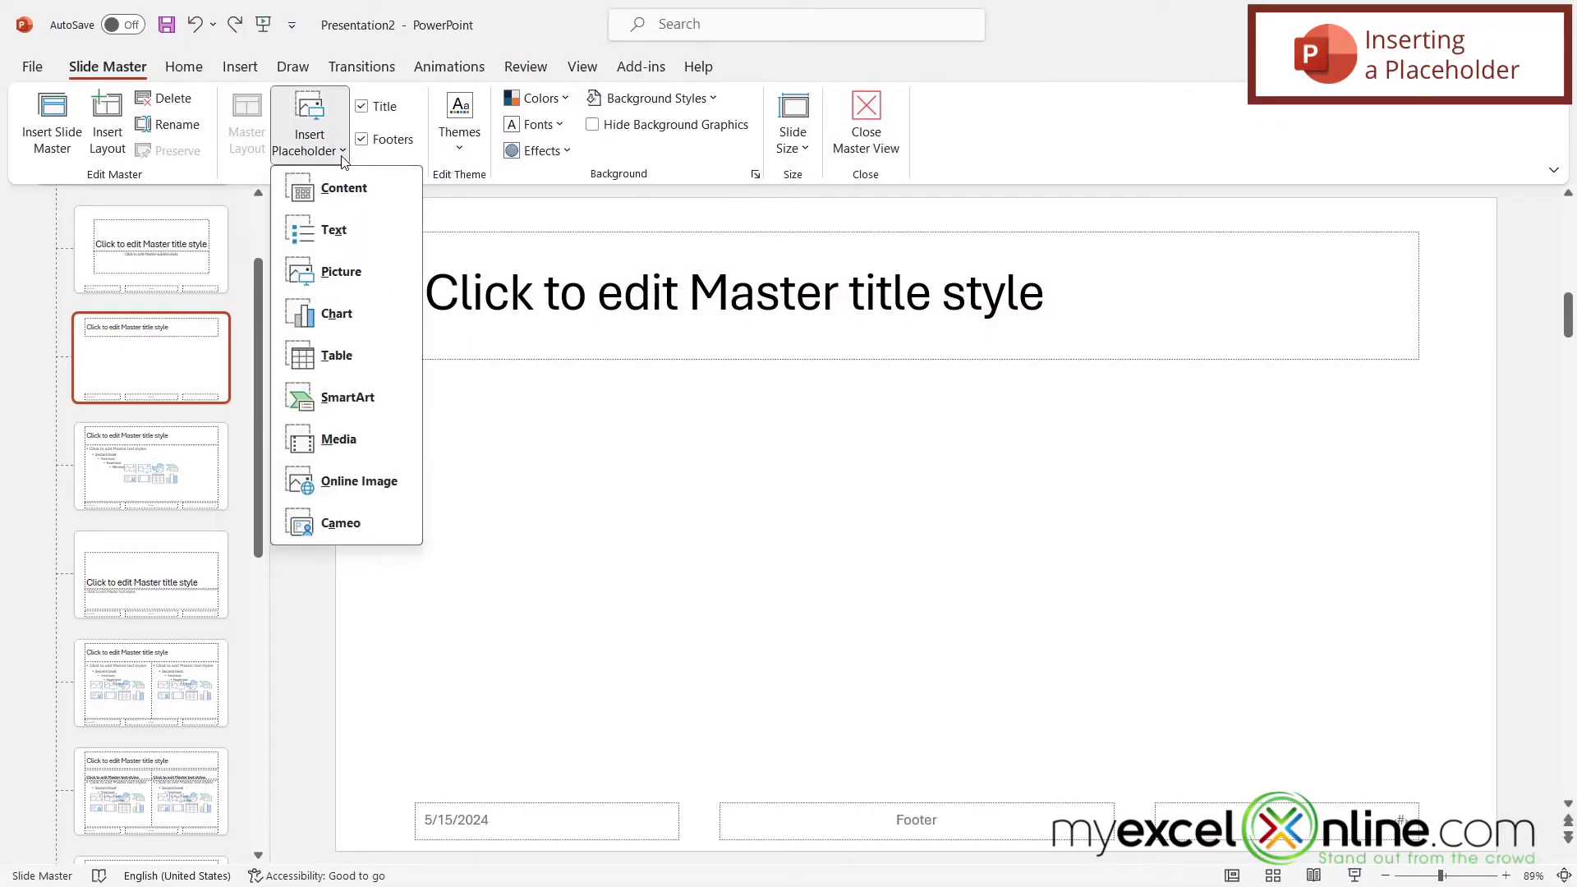
{"action": "left_click", "coordinate": [331, 277]}
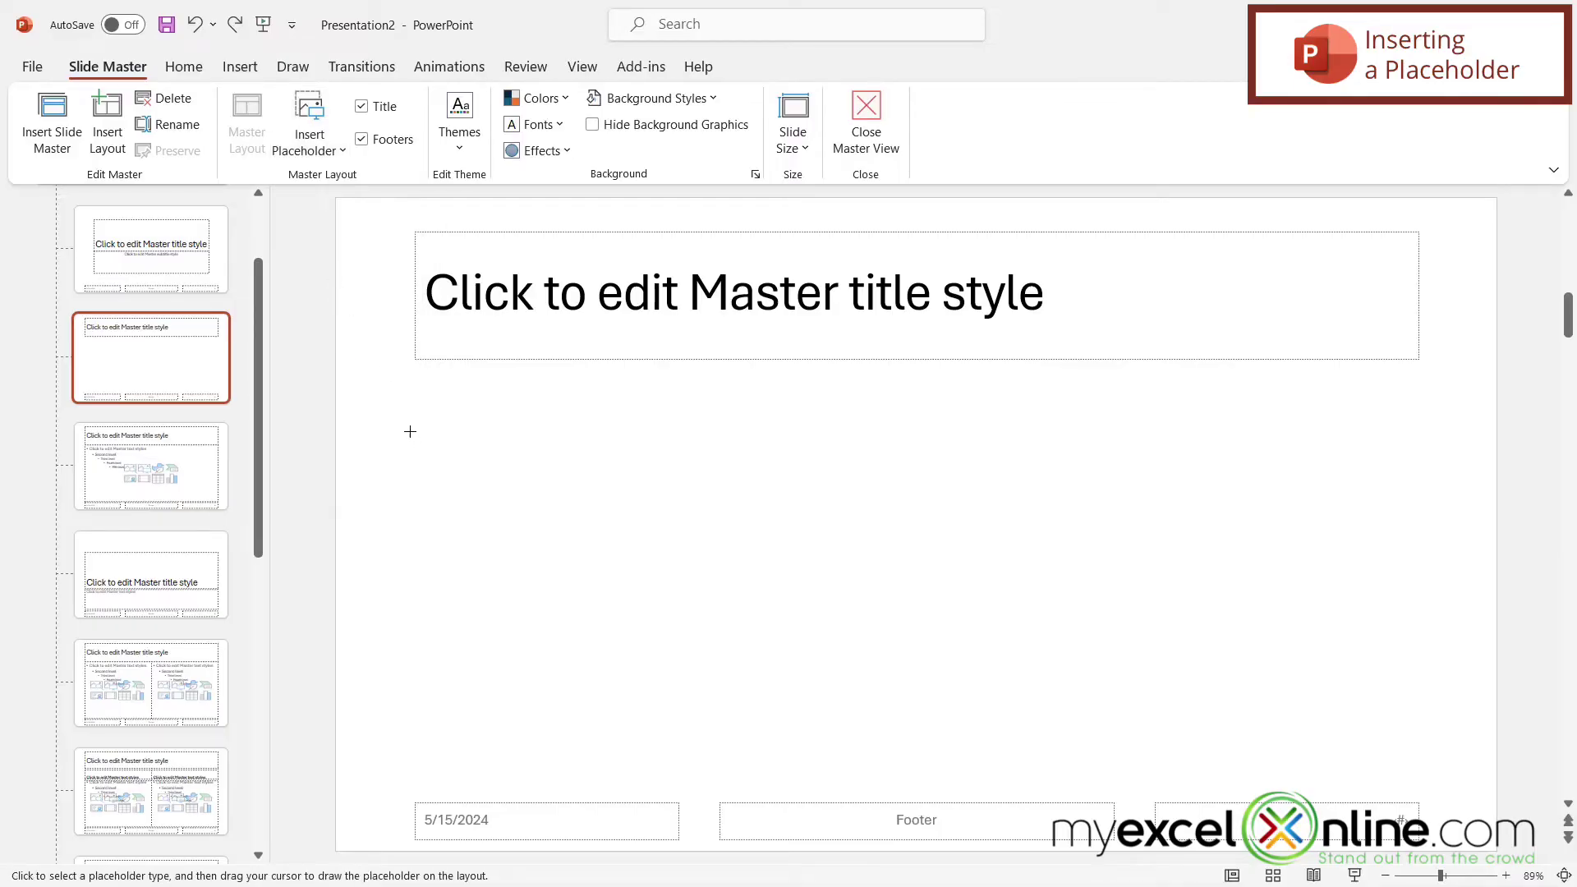
{"action": "mouse_move", "coordinate": [417, 384]}
{"action": "left_mouse_down"}
{"action": "mouse_move", "coordinate": [638, 639]}
{"action": "mouse_move", "coordinate": [751, 738]}
{"action": "left_mouse_up"}
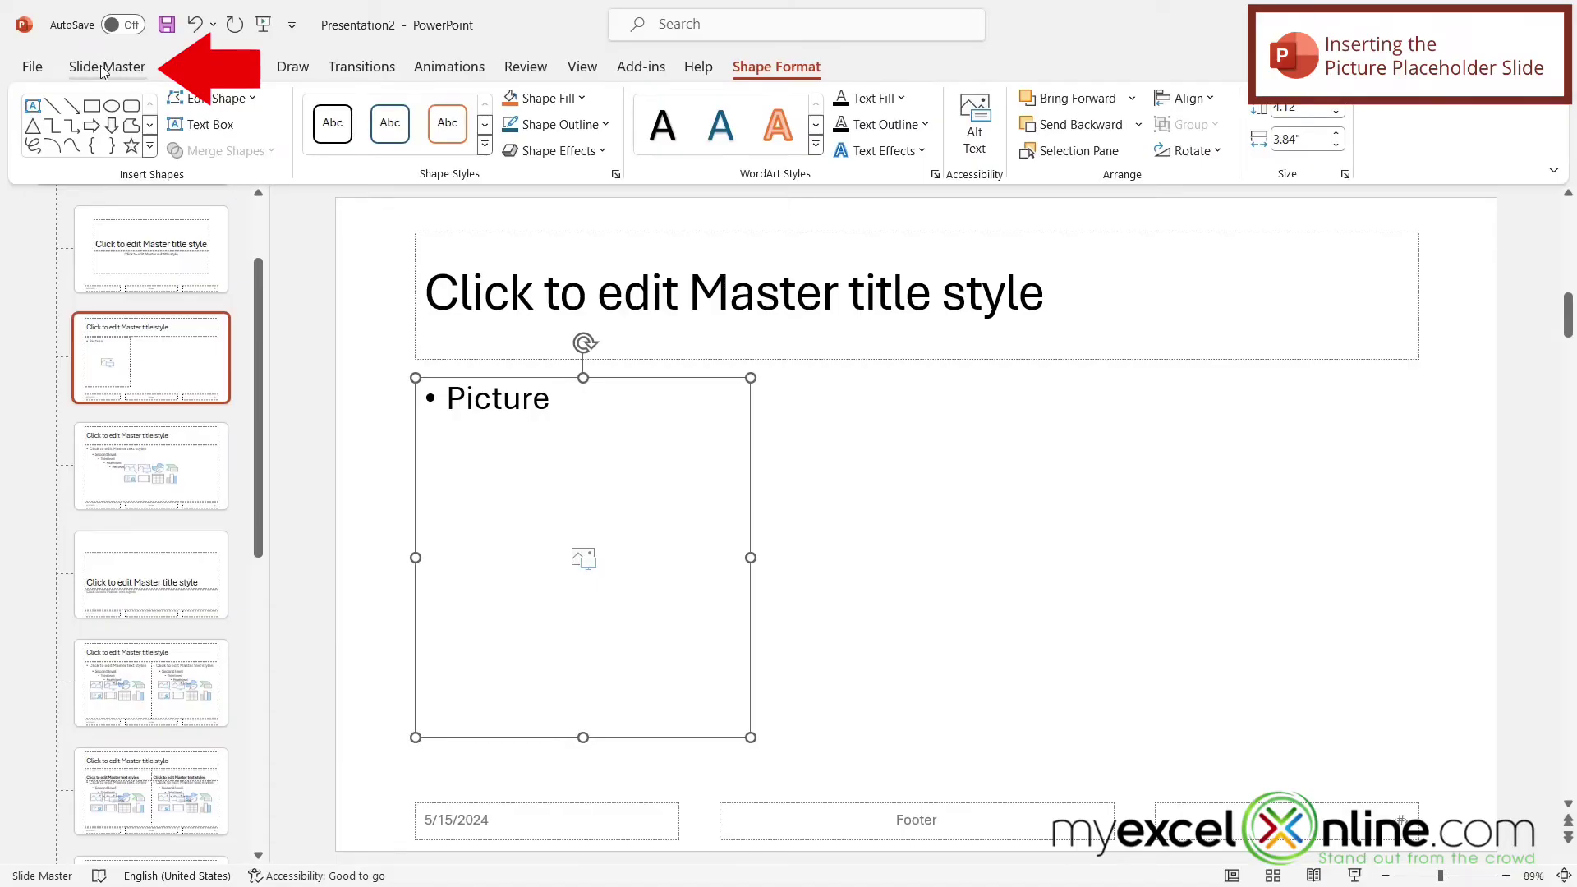
Close Master View and insert a second slide using Custom Layout.
{"action": "left_click", "coordinate": [106, 66]}
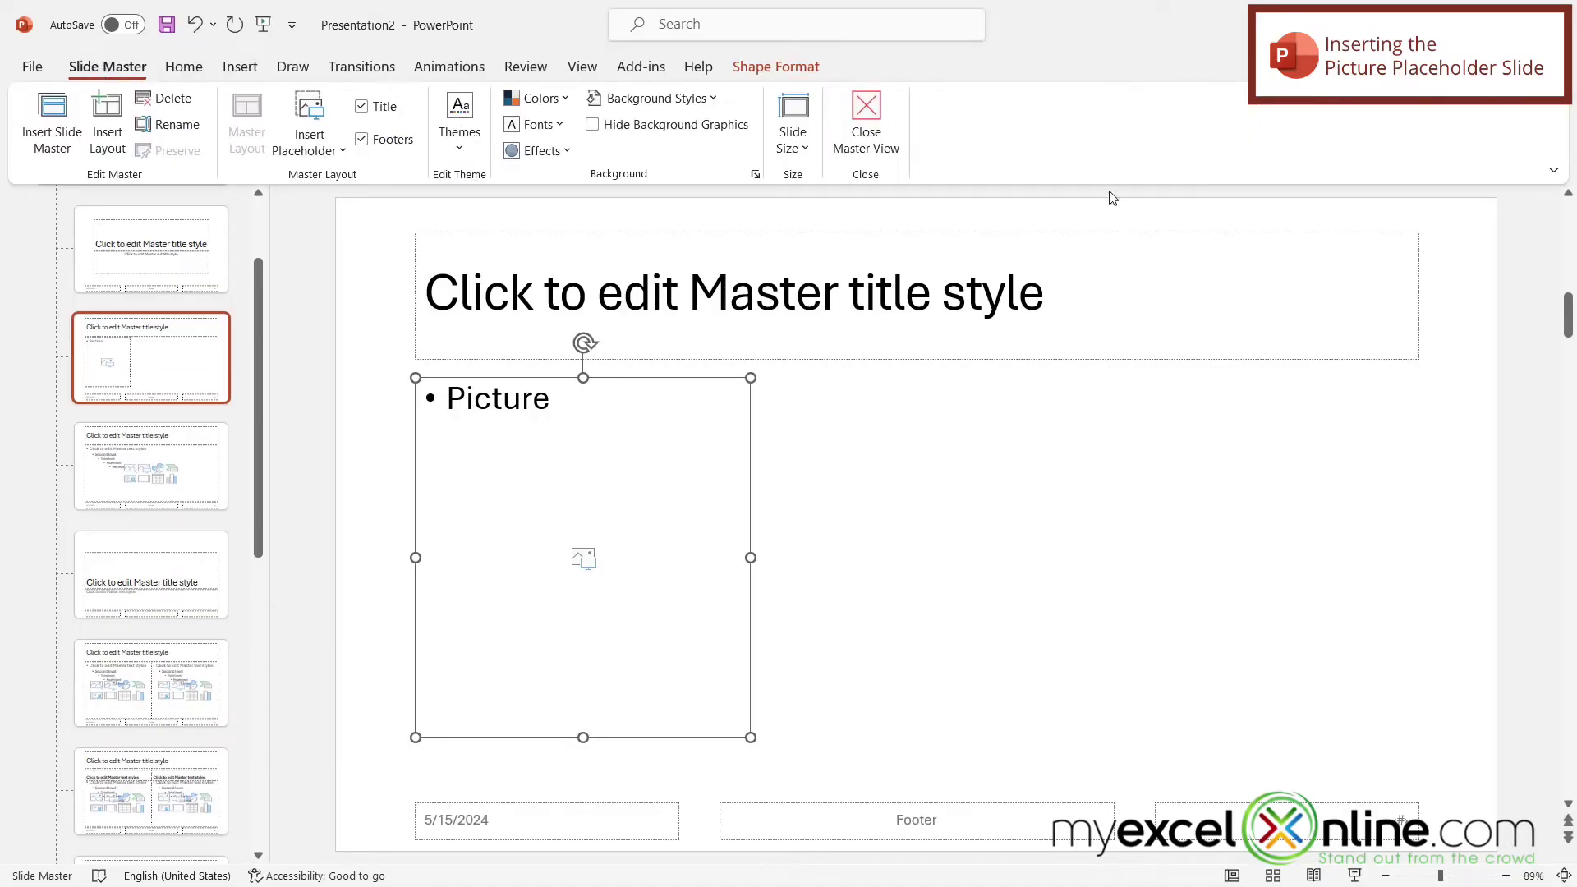
{"action": "left_click", "coordinate": [867, 140]}
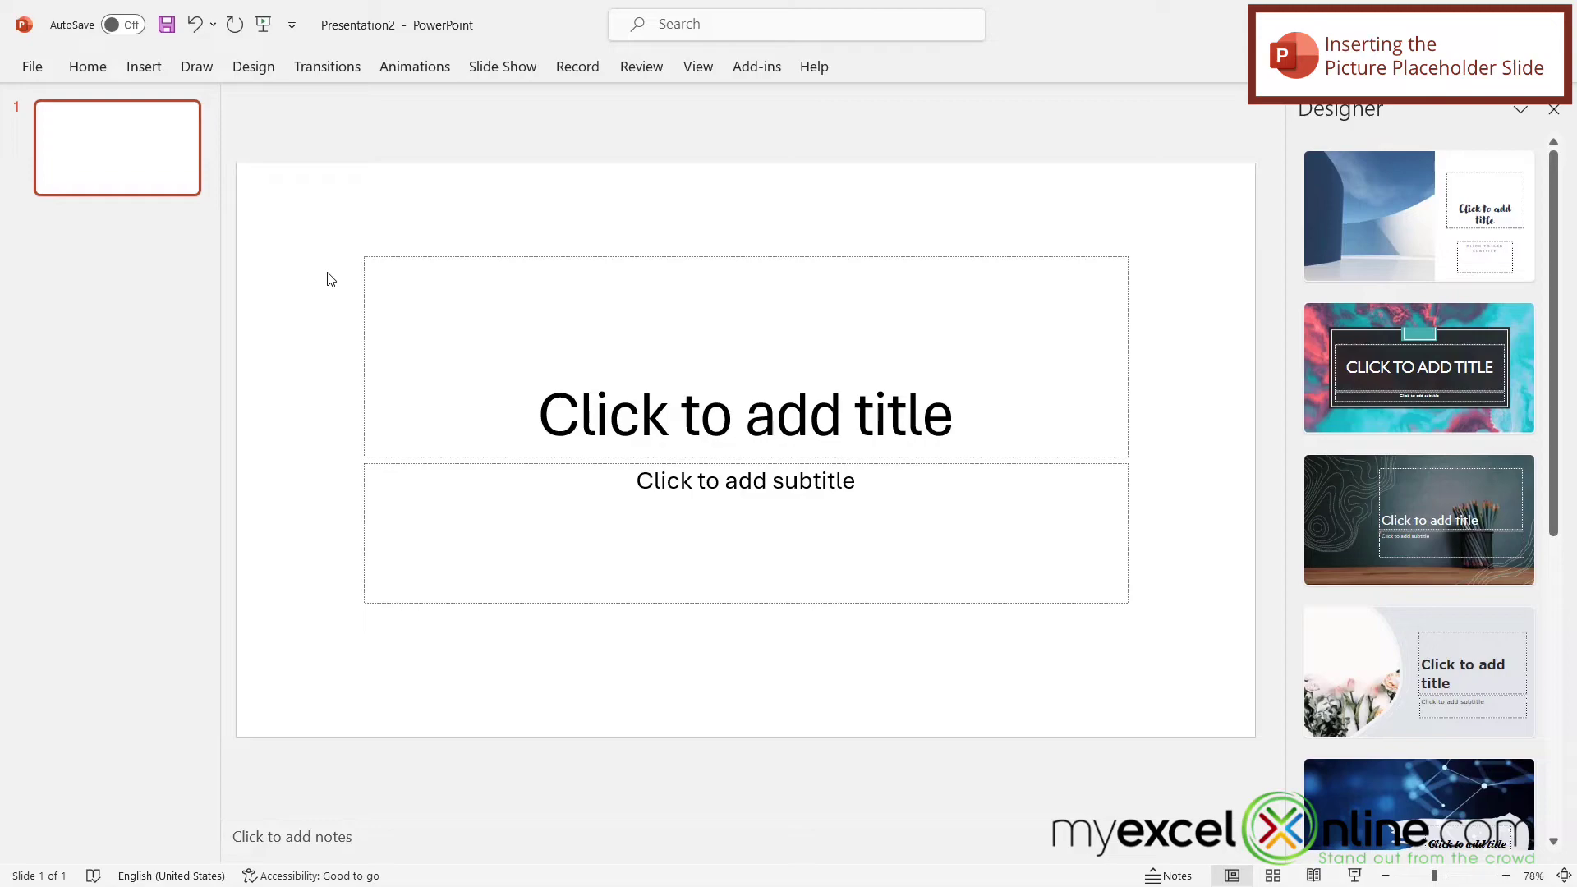
{"action": "left_click", "coordinate": [143, 67]}
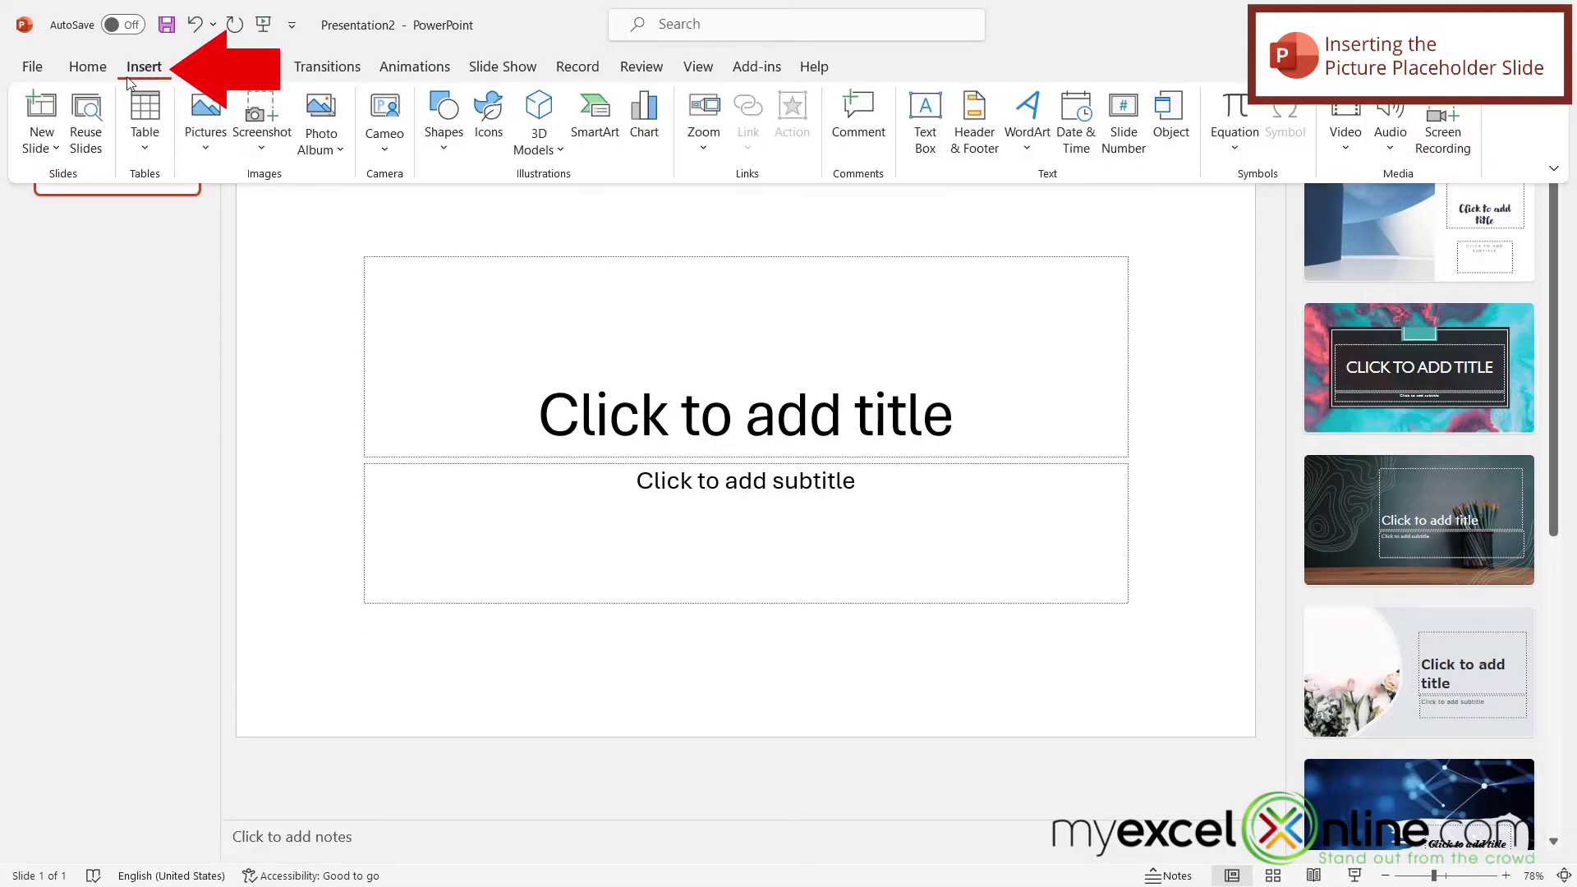
{"action": "left_click", "coordinate": [56, 149]}
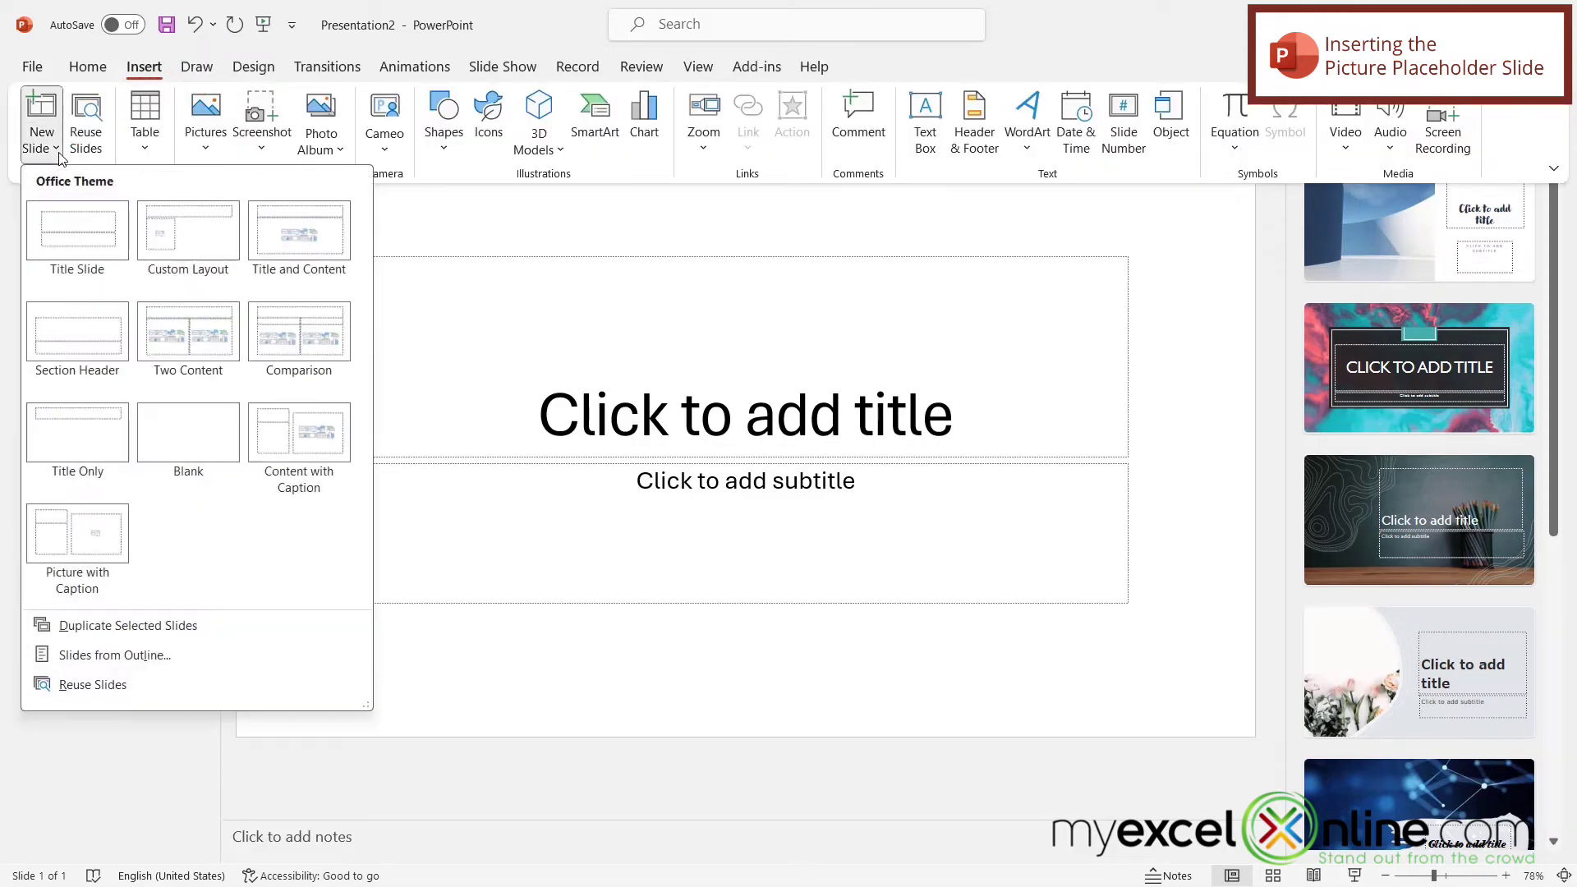
{"action": "left_click", "coordinate": [188, 240]}
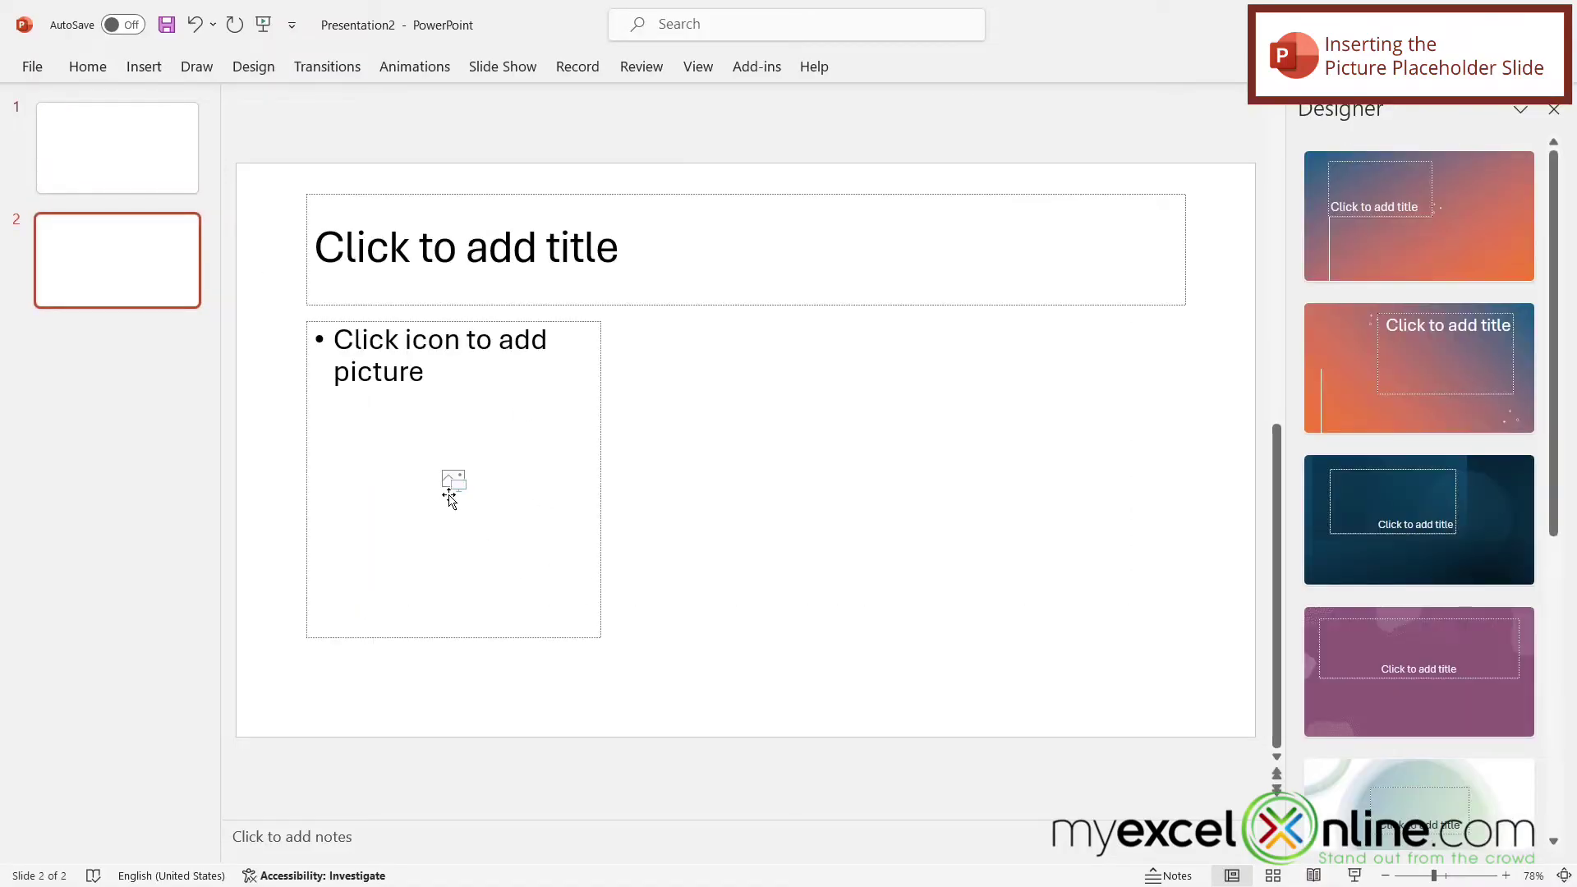
Browse from the placeholder's picture icon and insert excel.png.
{"action": "left_click", "coordinate": [453, 485]}
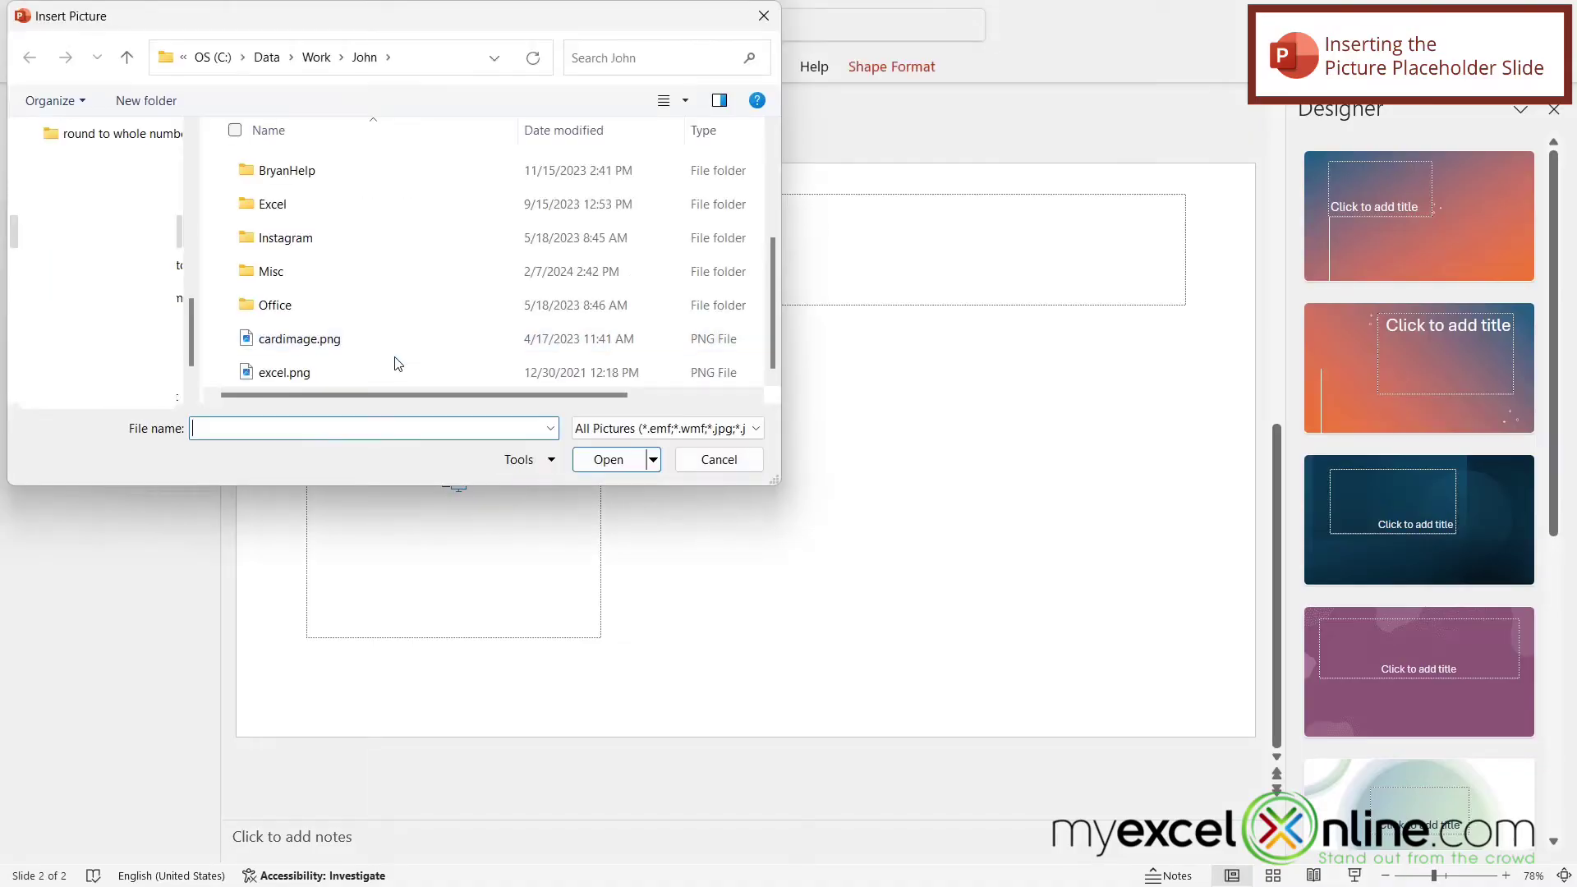
{"action": "left_click", "coordinate": [284, 373]}
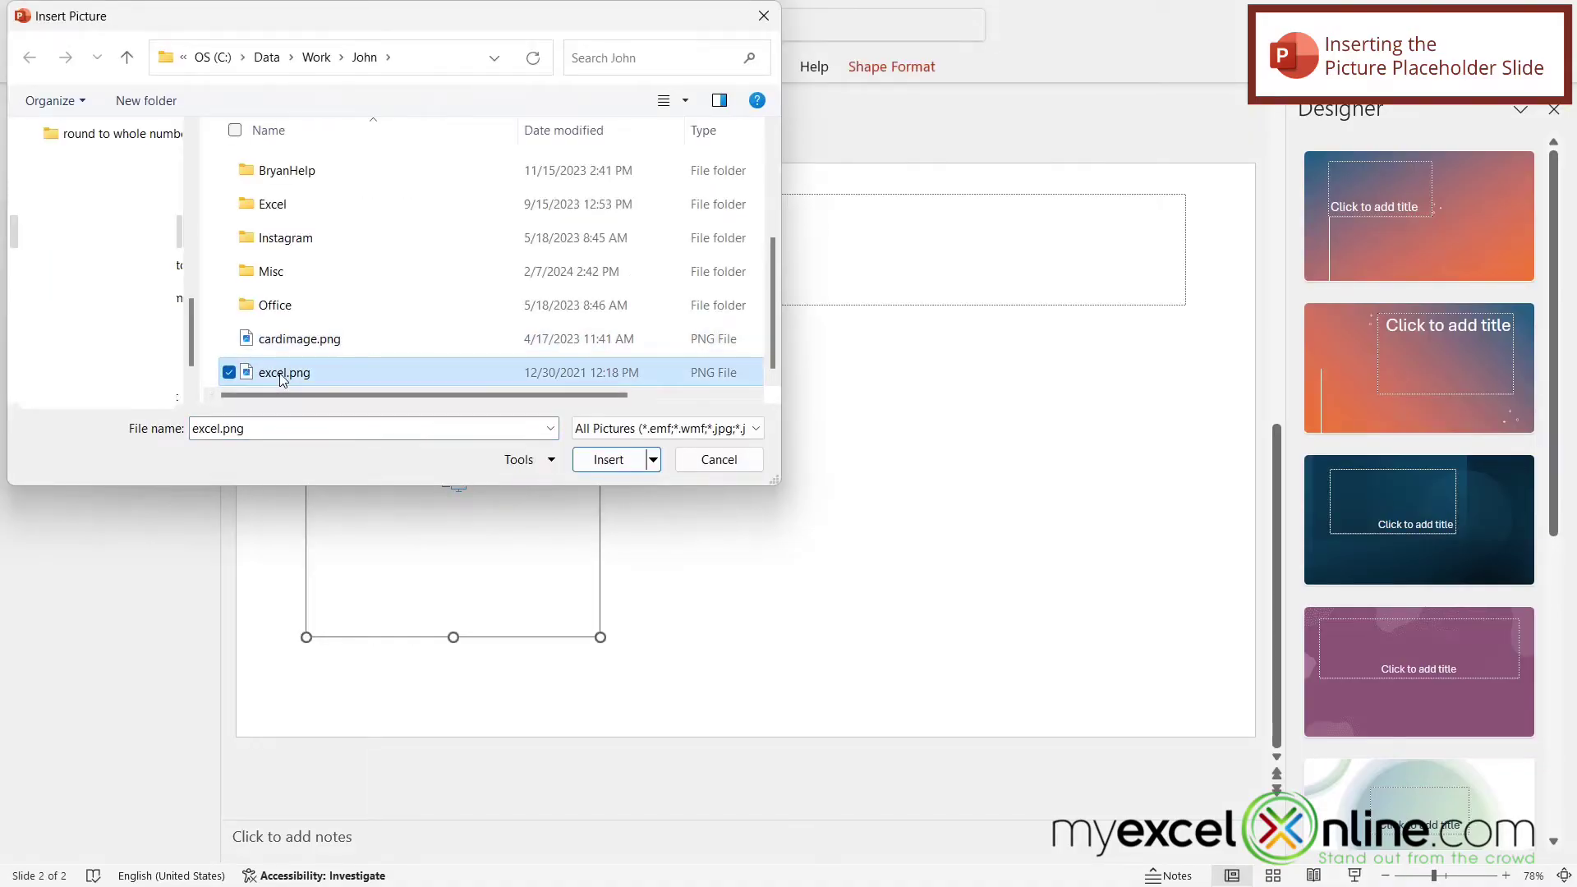
{"action": "double_click", "coordinate": [281, 373]}
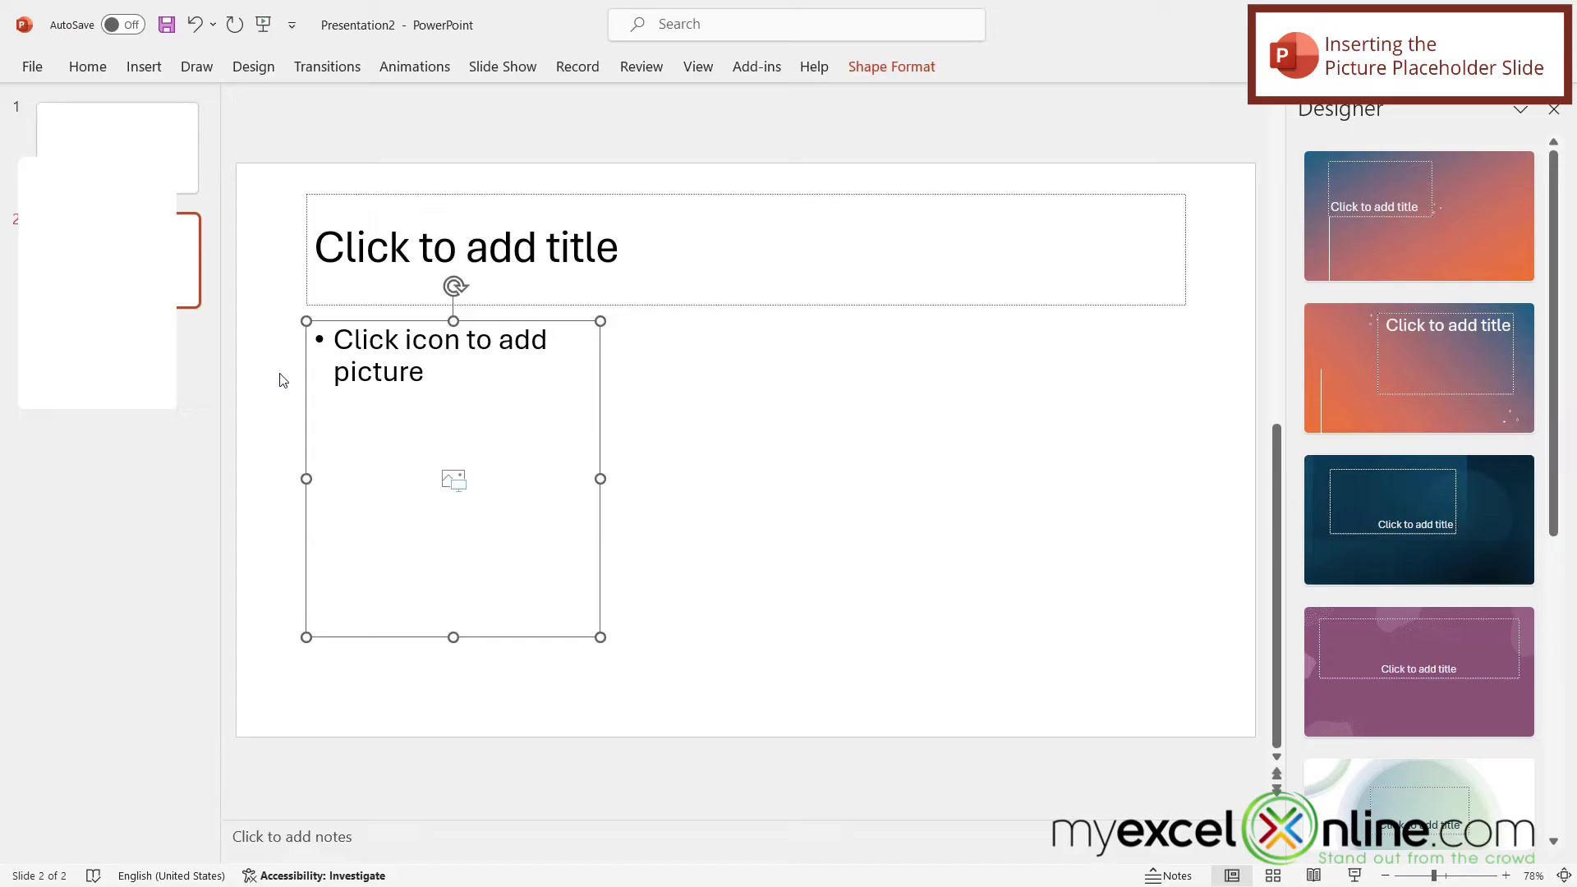